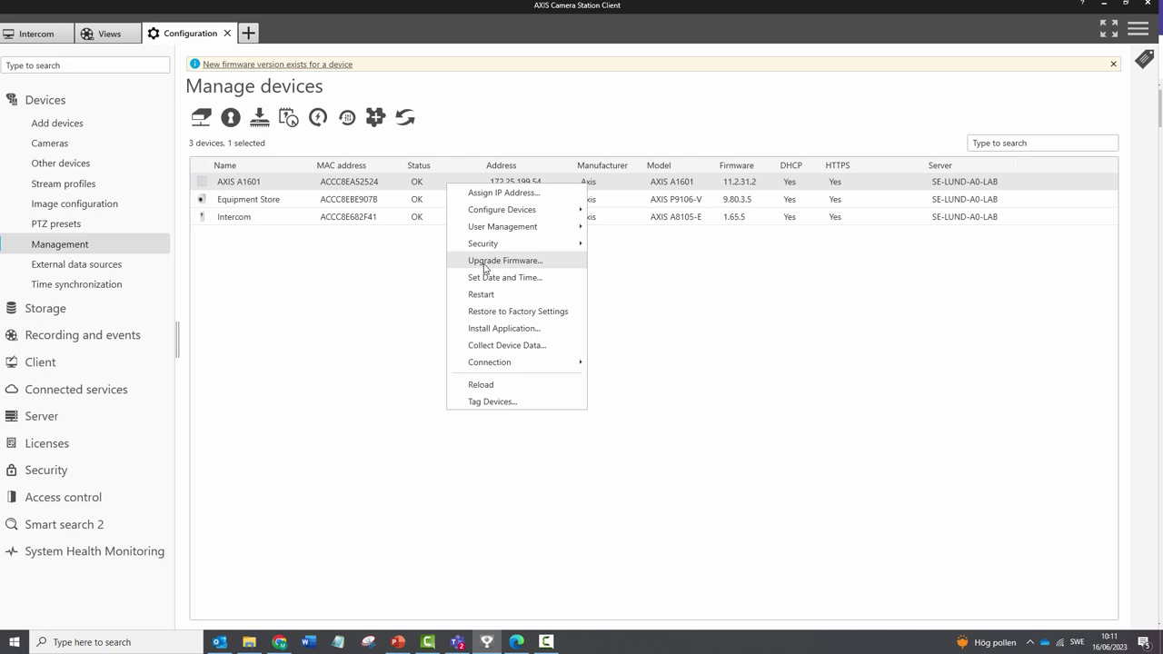
- Start a firmware upgrade for the AXIS A1601 and choose Secure Entry version 11.6.16.1 as the upgrade
click(485, 266)
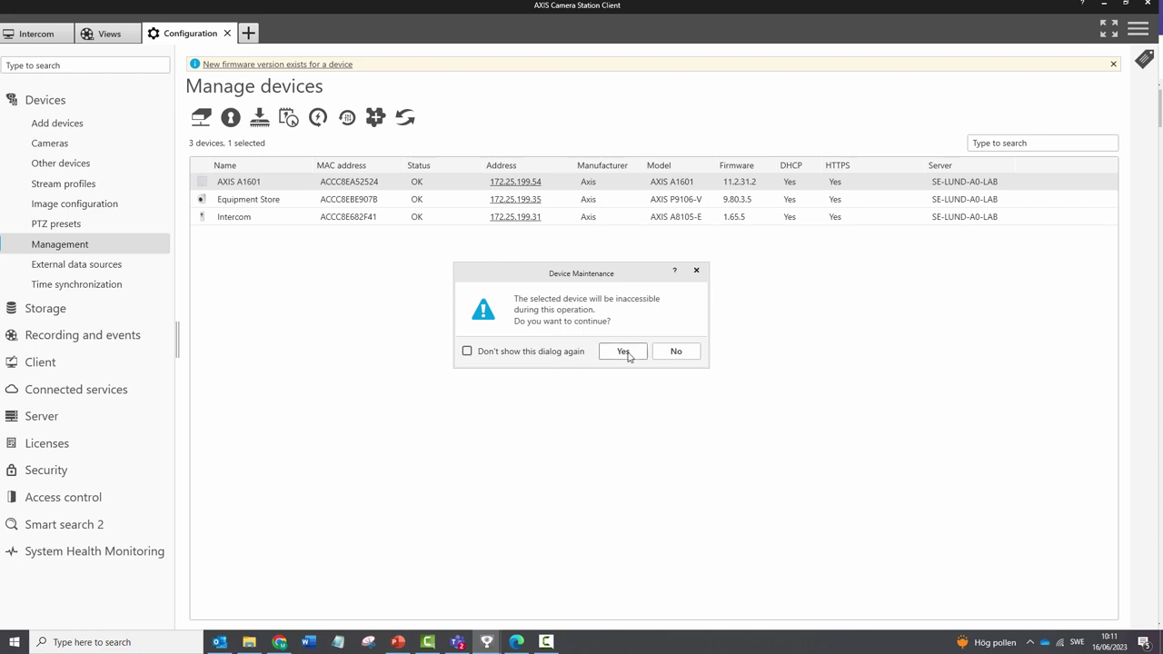
click(623, 351)
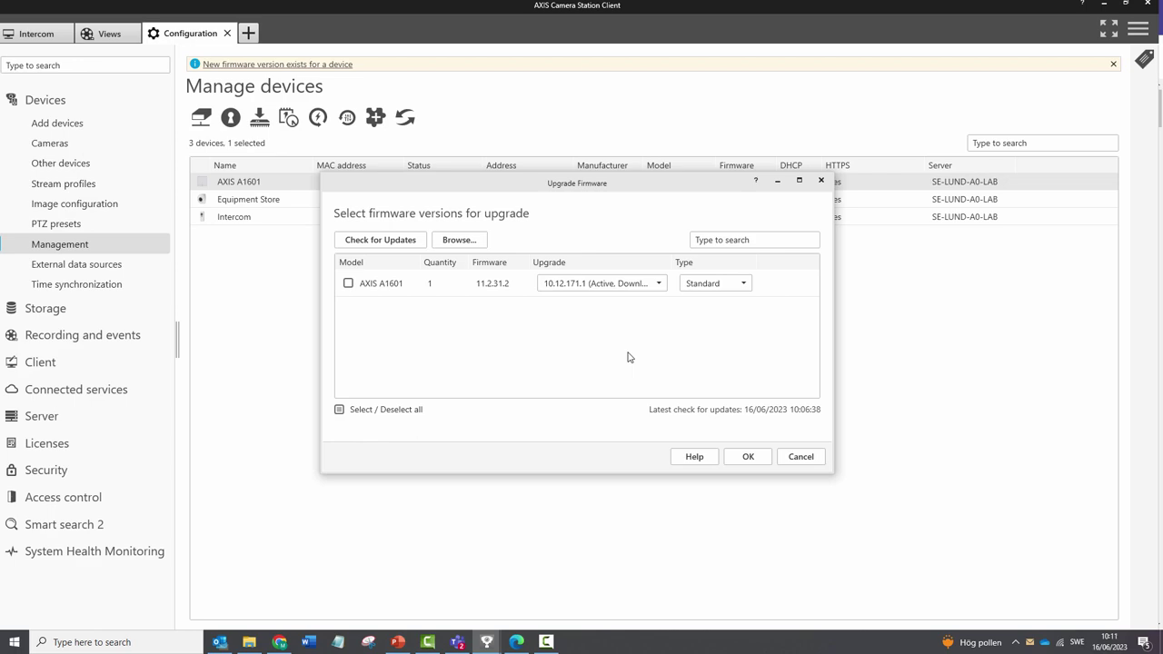
click(658, 284)
scroll(639, 309, up, 5)
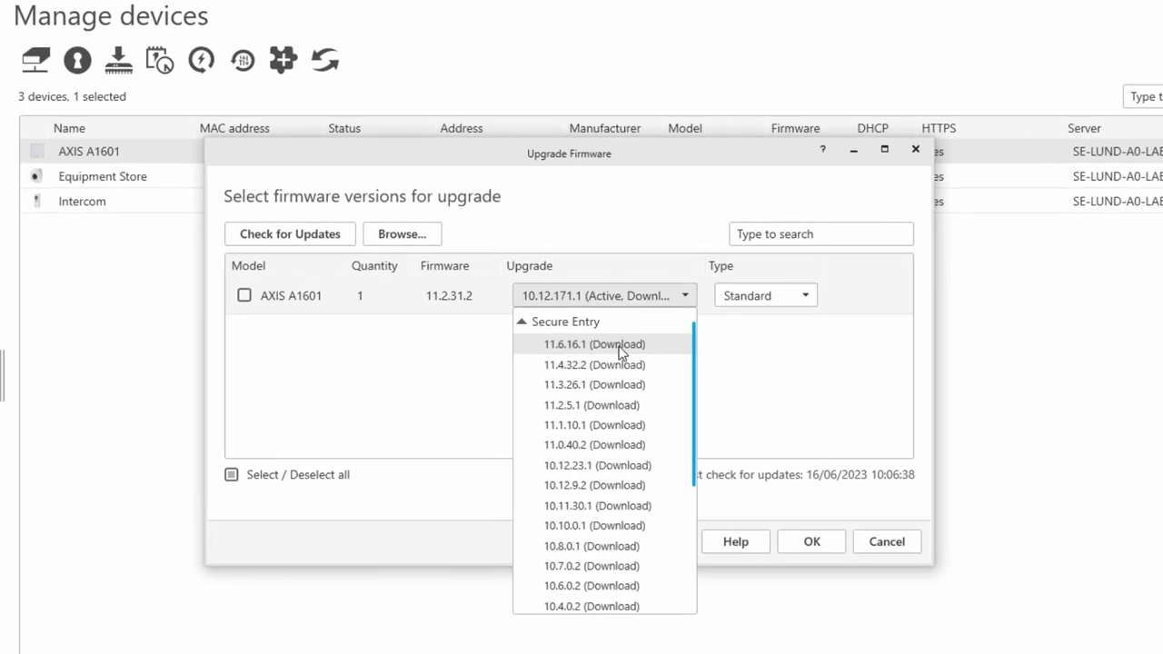
click(620, 345)
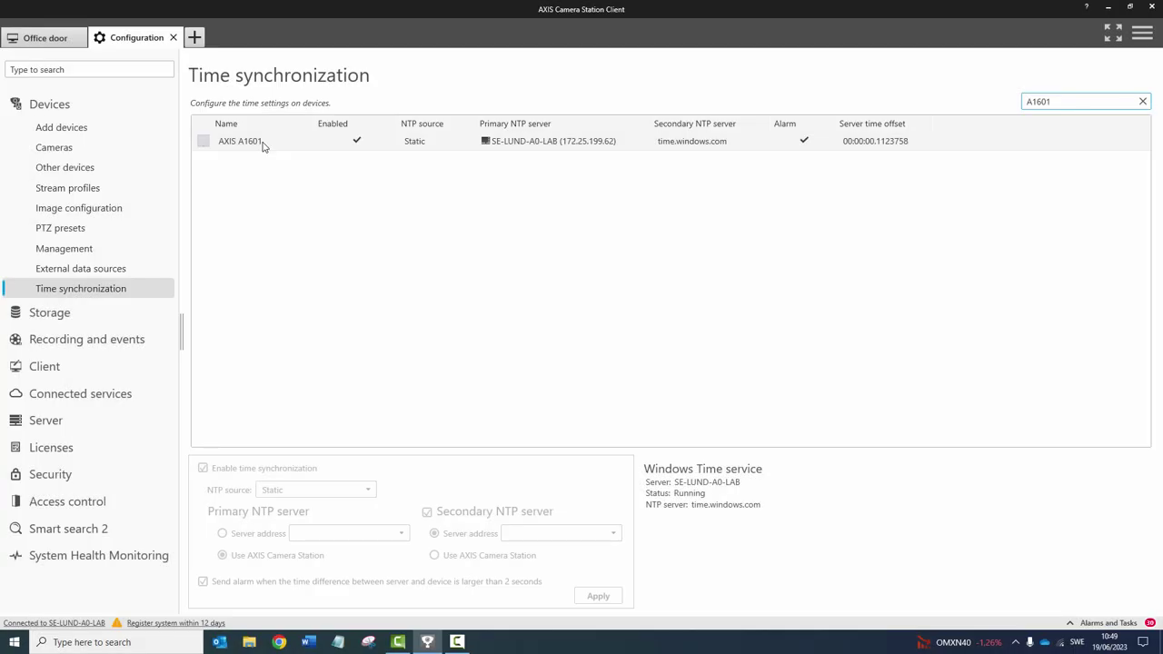
- Review the AXIS A1601's time synchronization settings and open the controller's own web page from the Other devices list
click(262, 145)
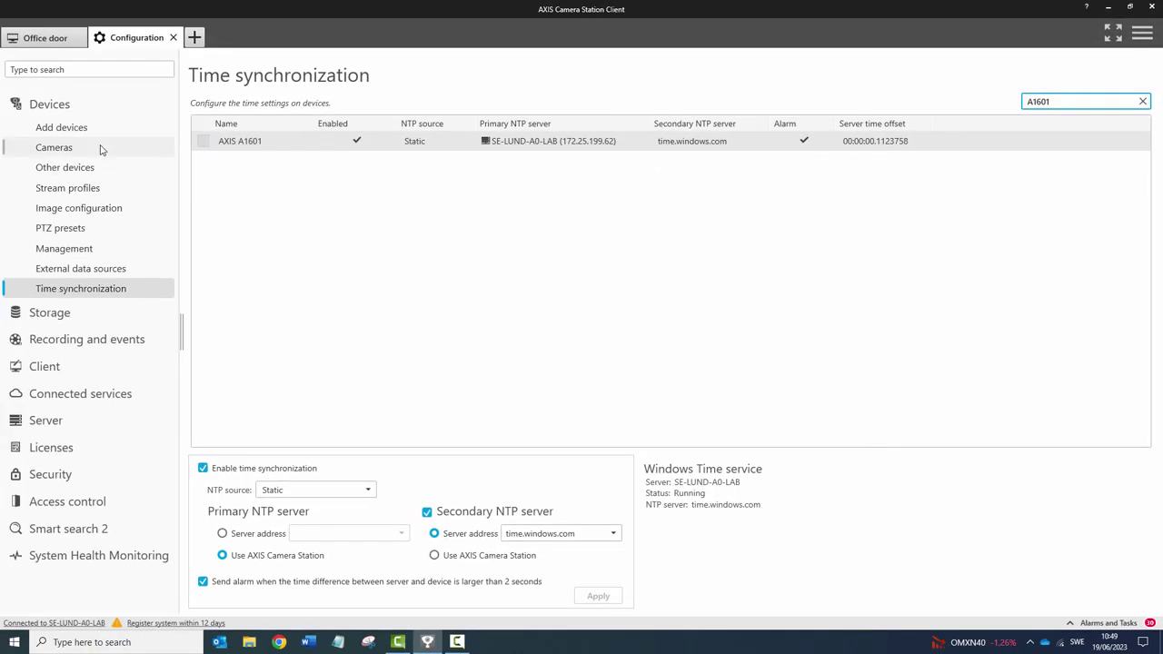
click(91, 170)
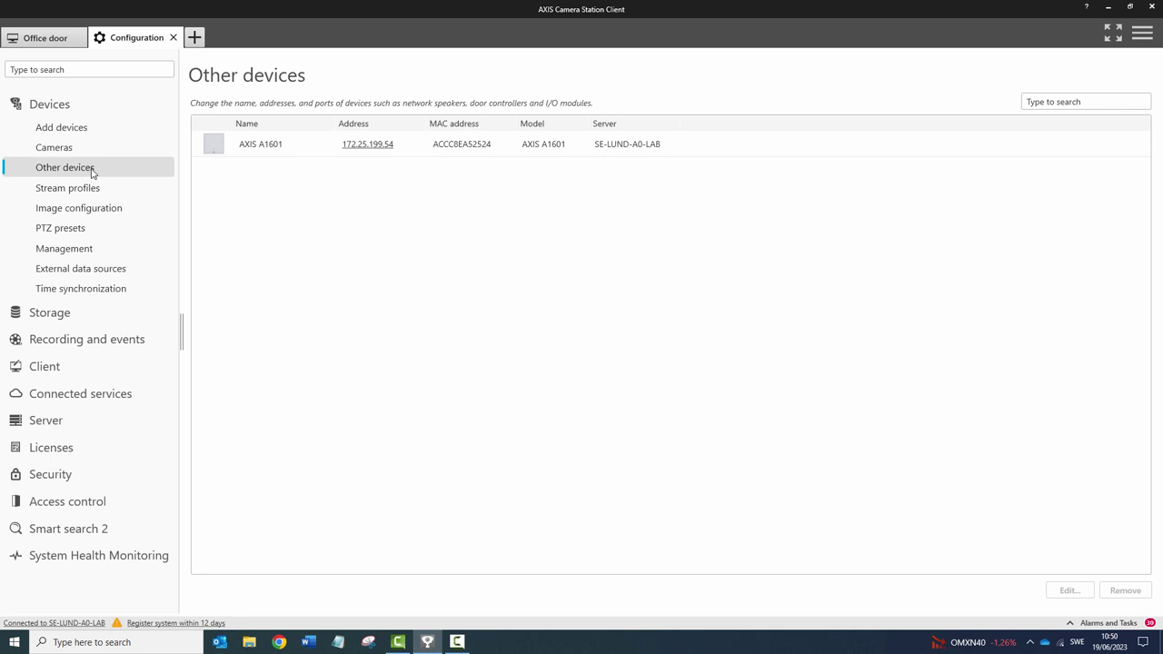
click(368, 144)
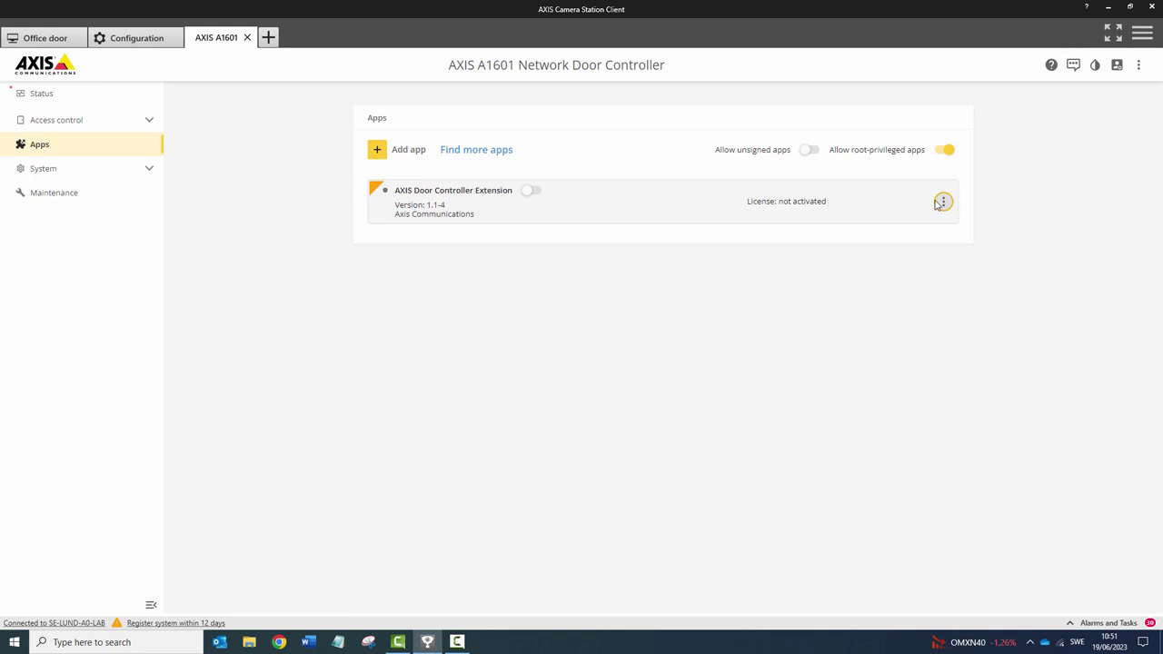
- Activate the license of the AXIS Door Controller Extension app and start the app
click(940, 202)
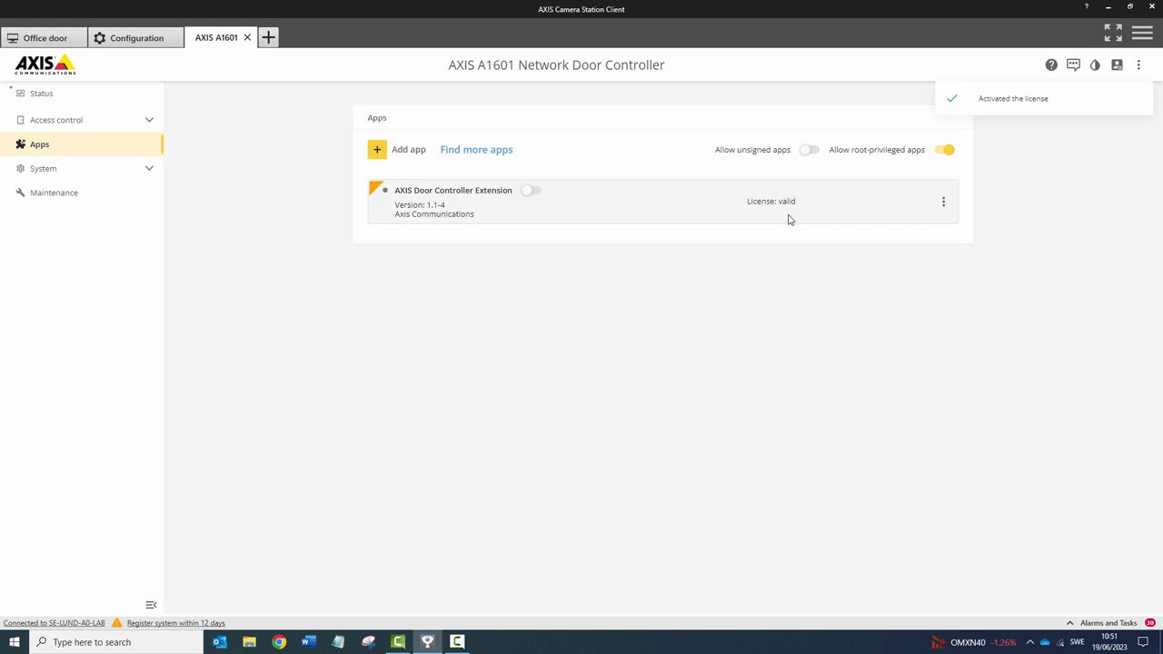
click(530, 192)
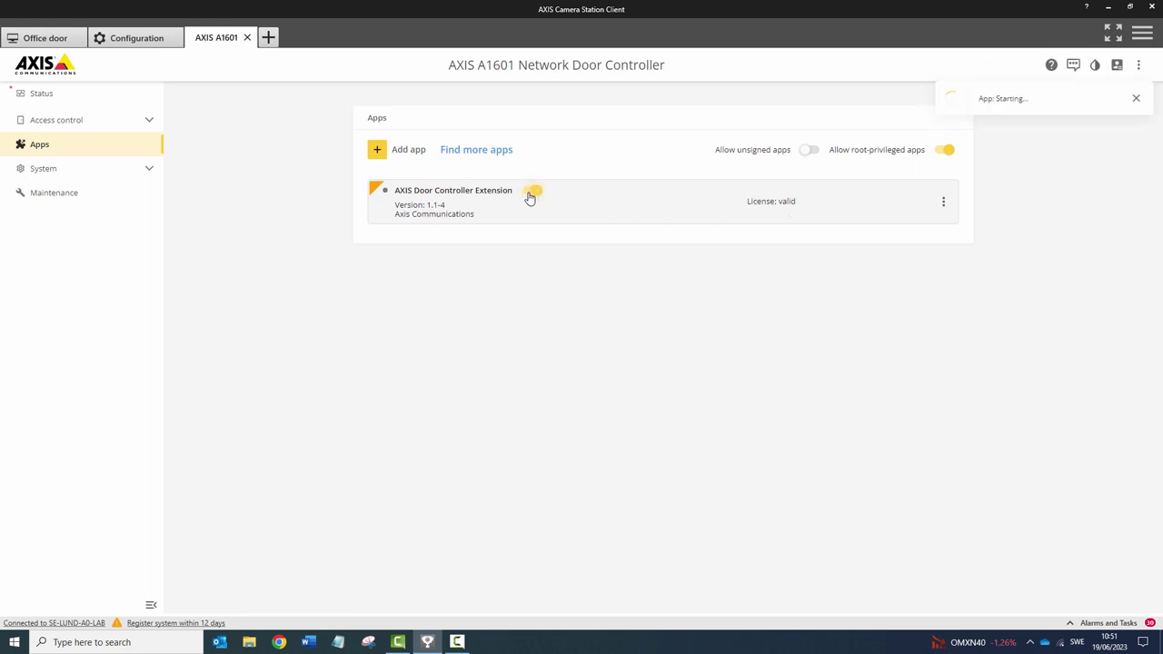
- Connect a wireless lock hub on port RS485/1 of the controller with the nice name "Aperio hub"
click(74, 122)
click(76, 193)
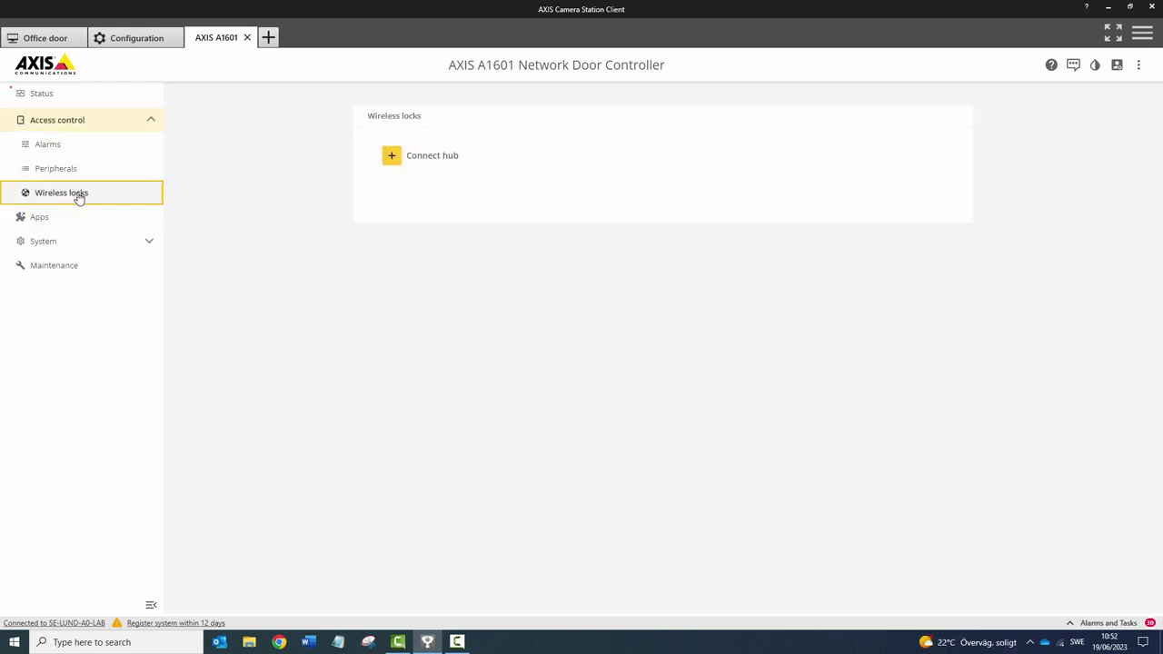
click(391, 158)
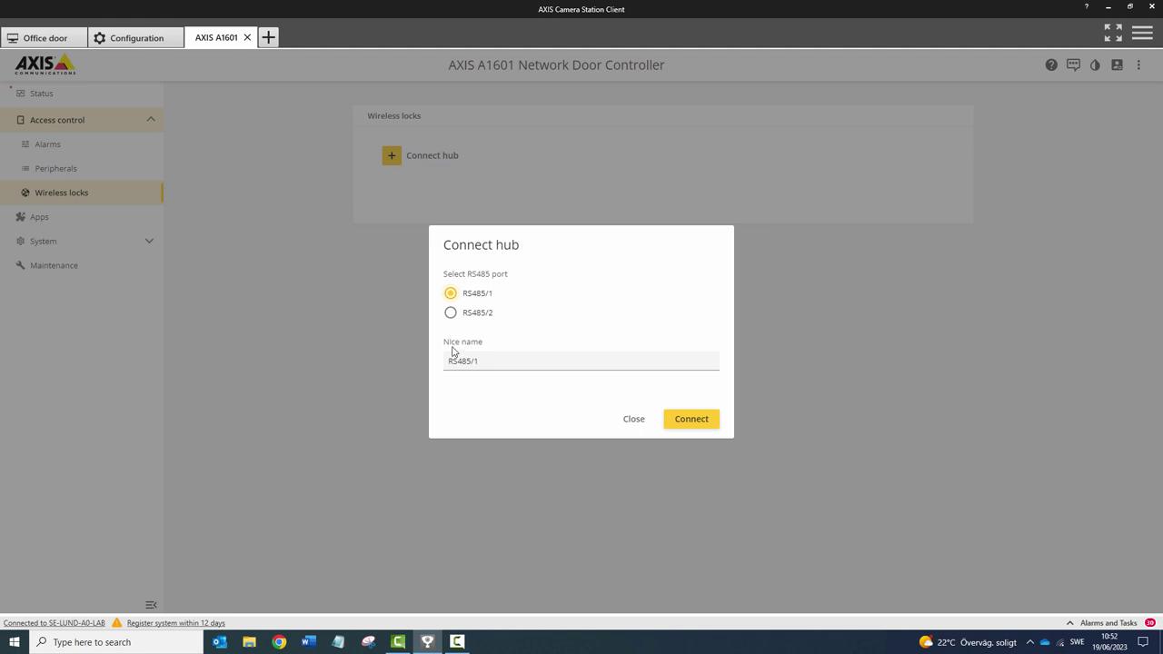
click(493, 363)
key(ctrl+a)
text(Aperio hub)
click(688, 420)
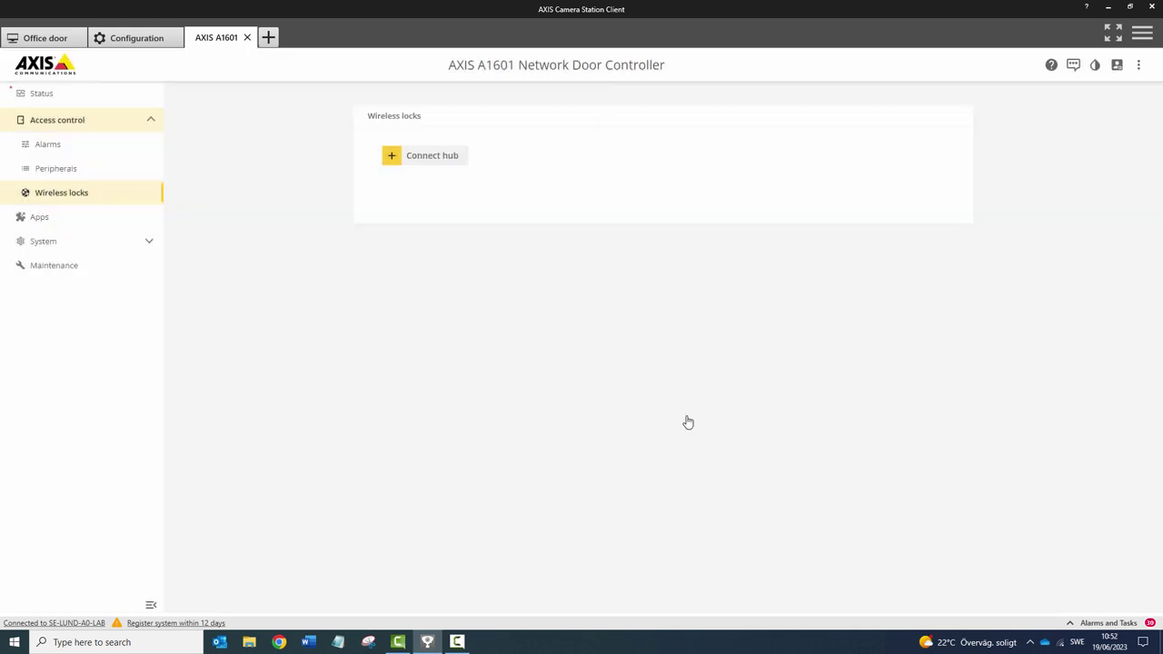
- Start connecting a wireless lock to the Aperio hub with lock address 0683B3 and the nice name "Office door"
click(435, 270)
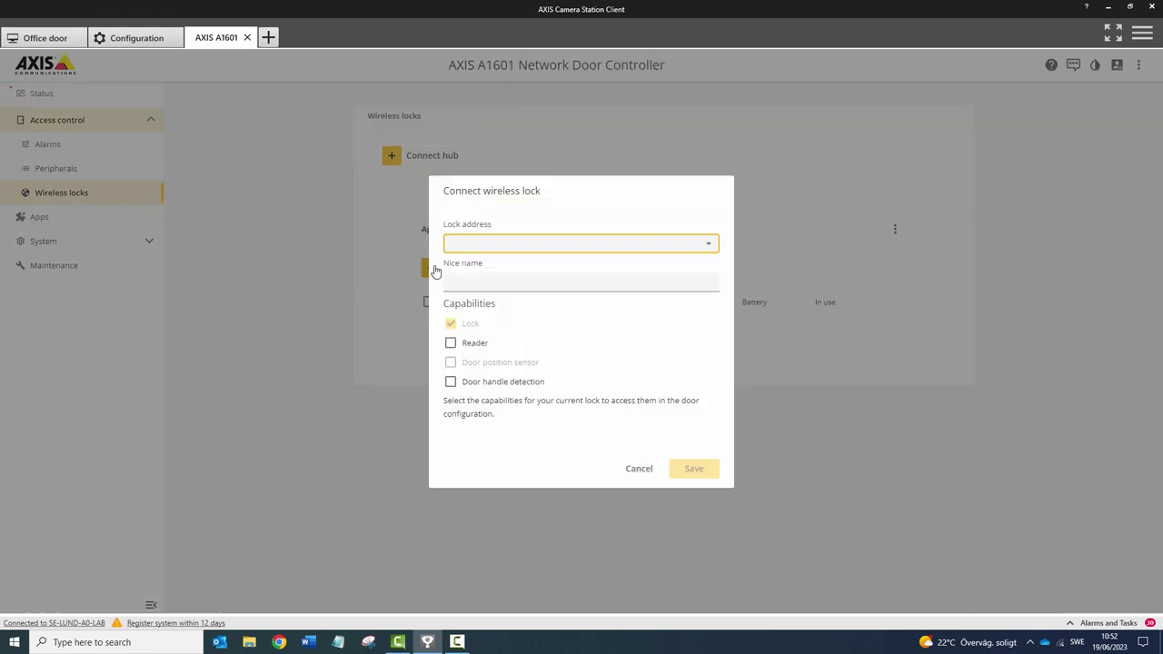
click(684, 249)
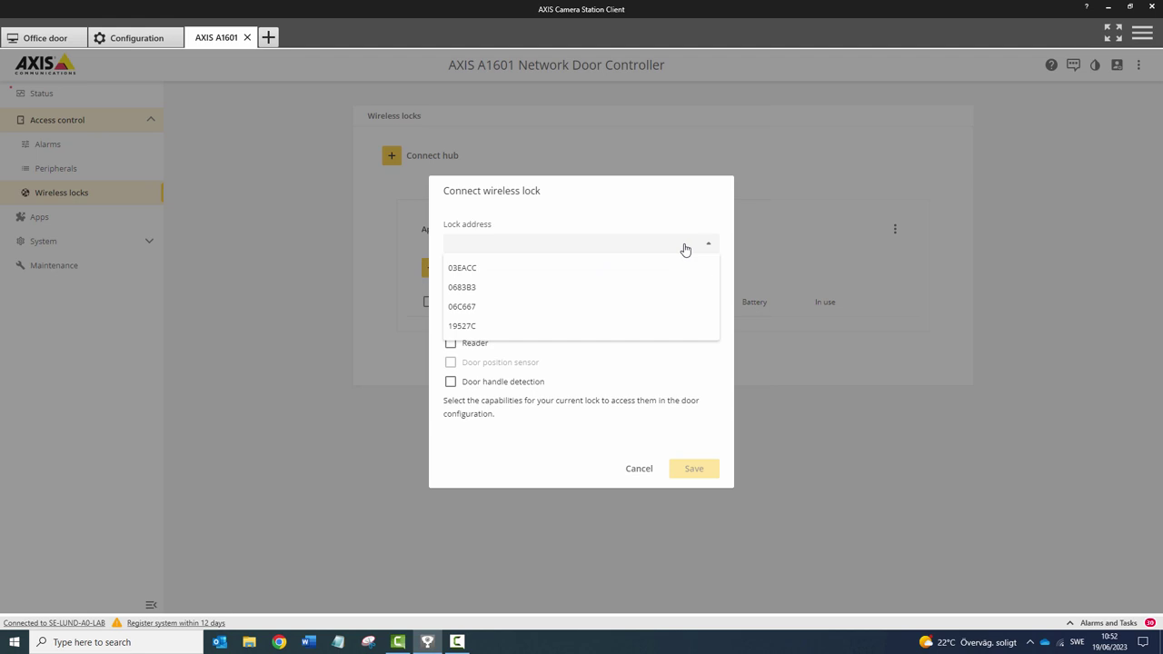
click(645, 293)
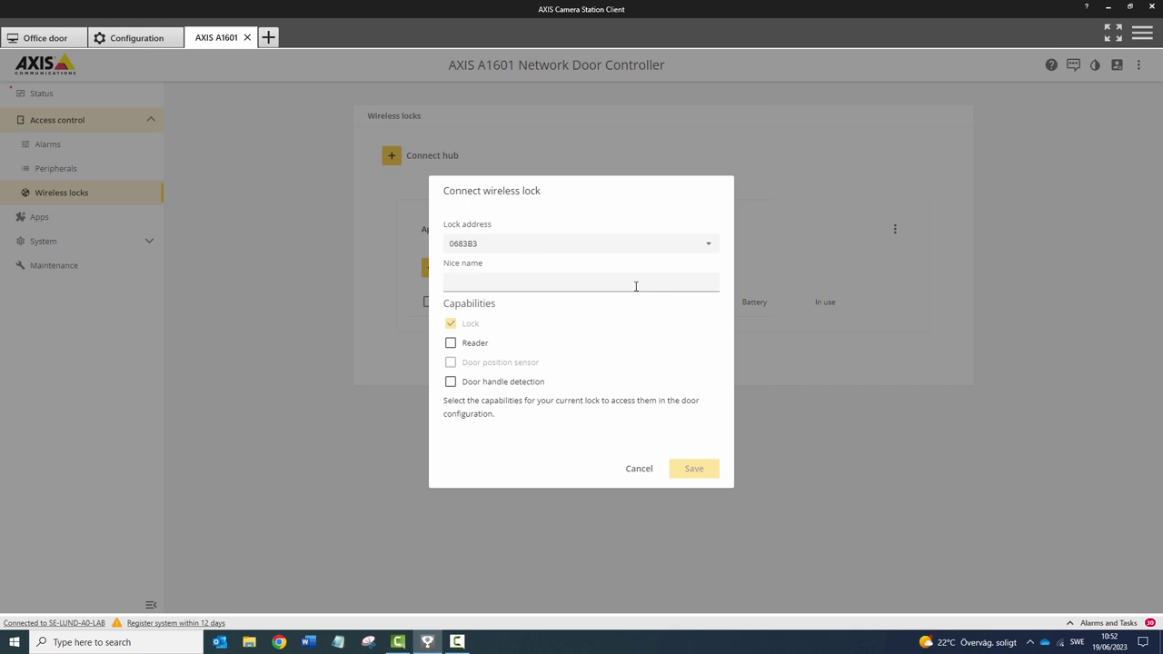
click(635, 284)
text(O)
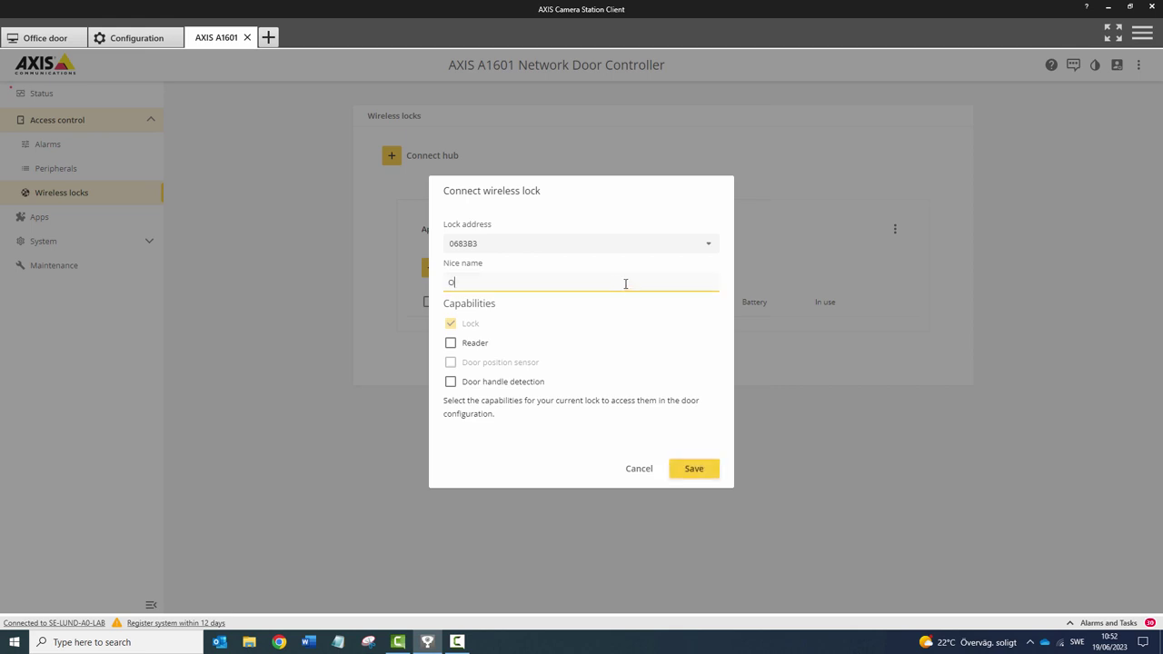
text(ffice door)
- Enable the lock's Reader, Door handle detection and Door position sensor capabilities and save the wireless lock
click(451, 344)
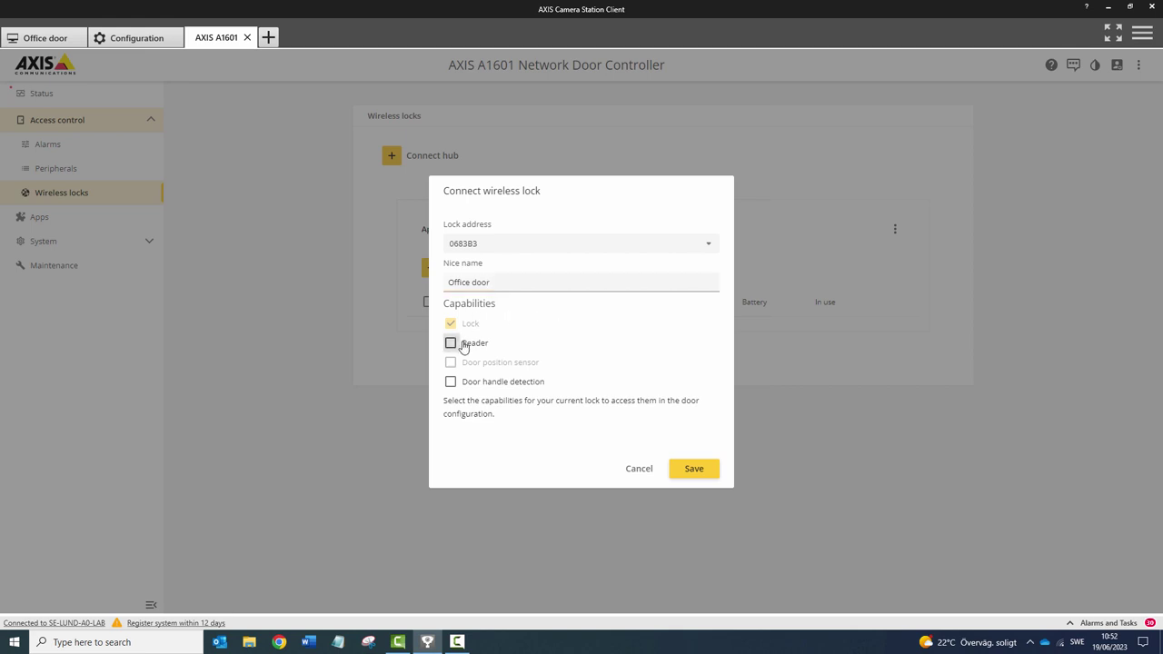
click(457, 382)
click(515, 364)
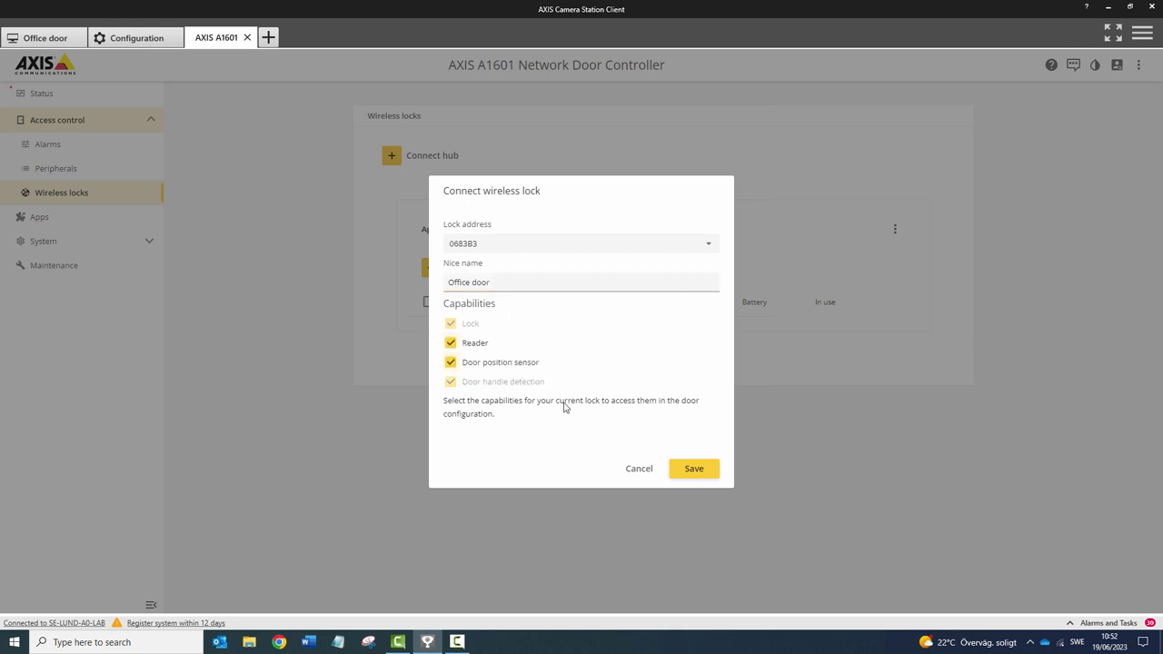
click(693, 470)
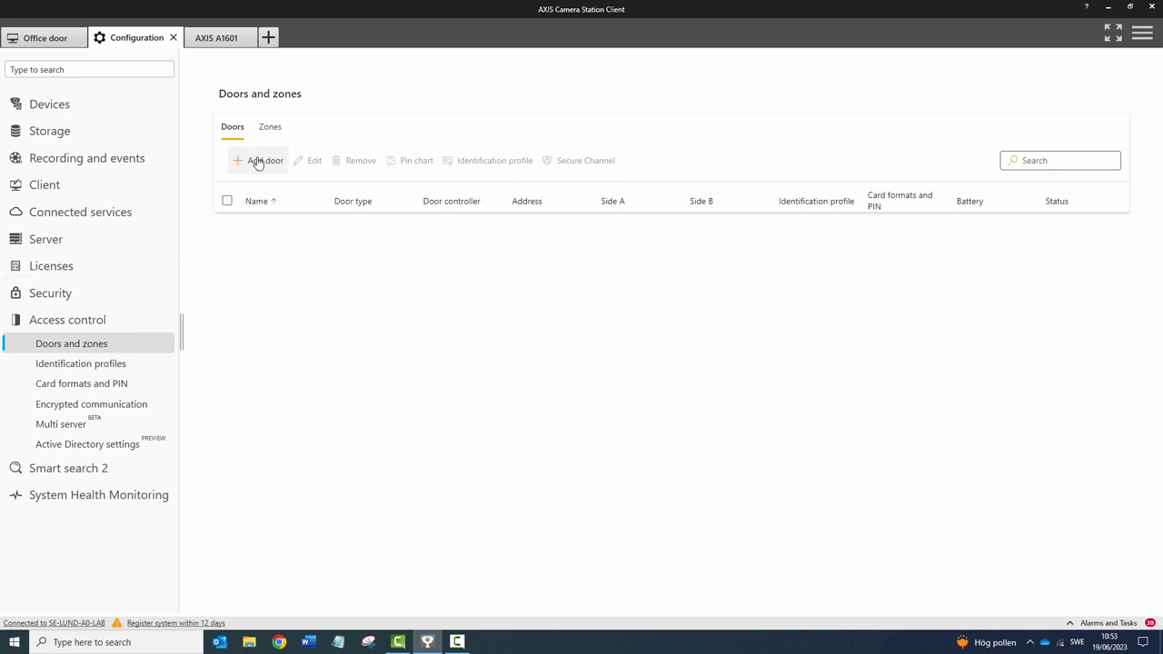
- Create a door named "Wireless office door" on the AXIS A1601 controller with the door type Wireless door
click(257, 162)
text(Wire)
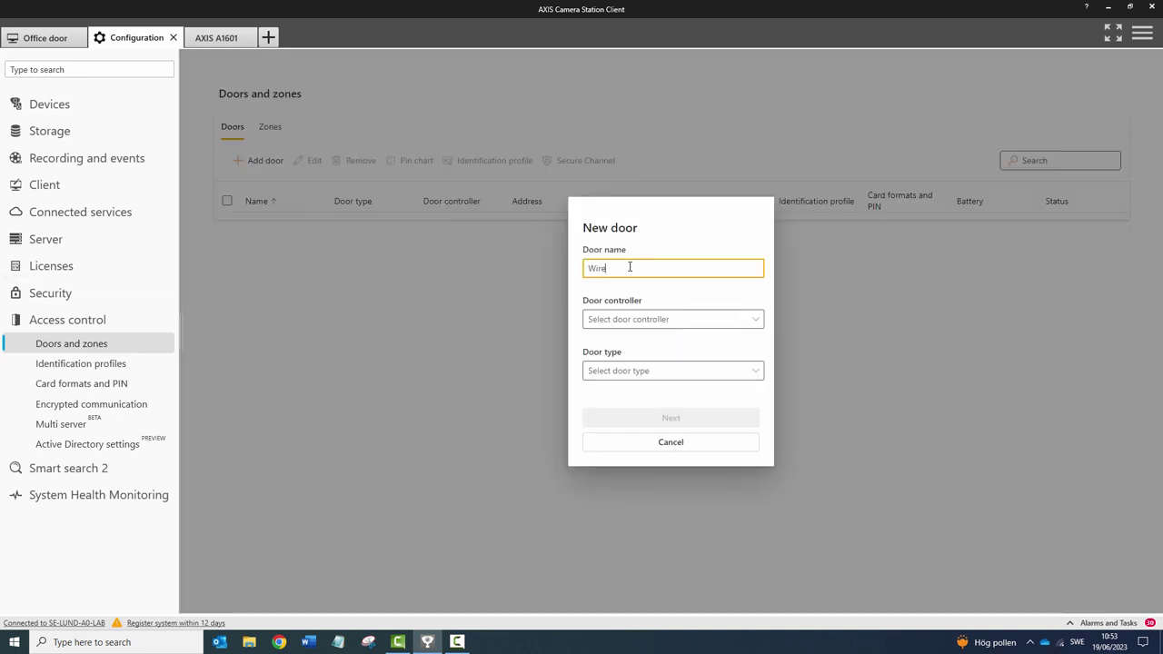
text(less office door)
click(700, 324)
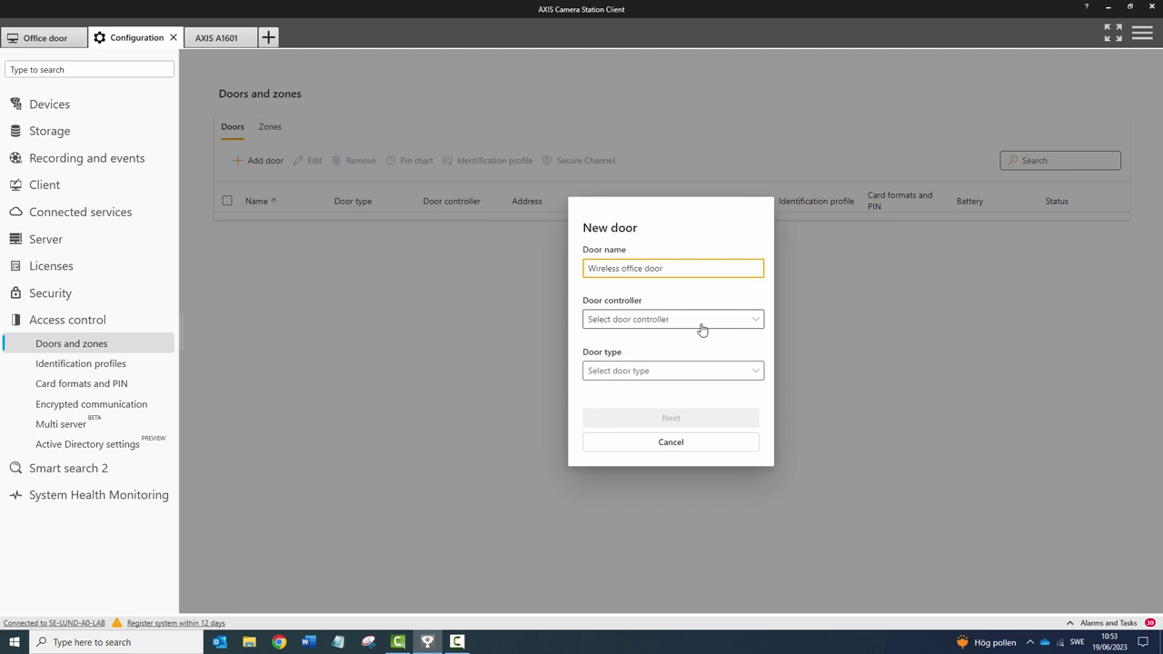
click(699, 339)
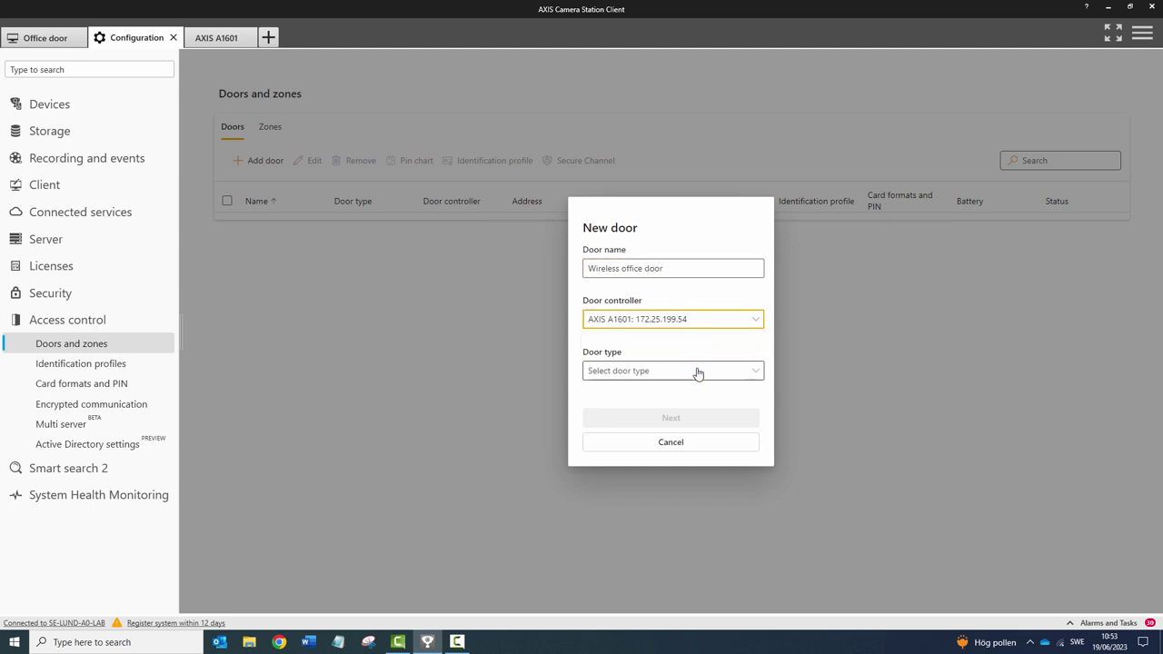
click(695, 371)
click(688, 416)
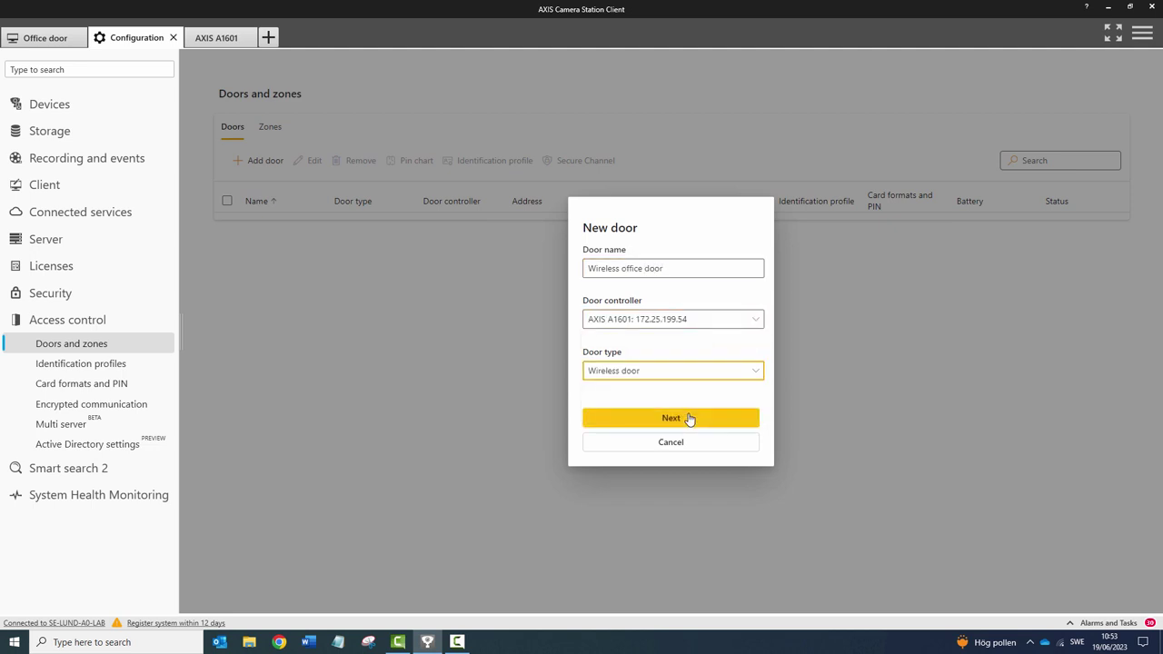
click(689, 418)
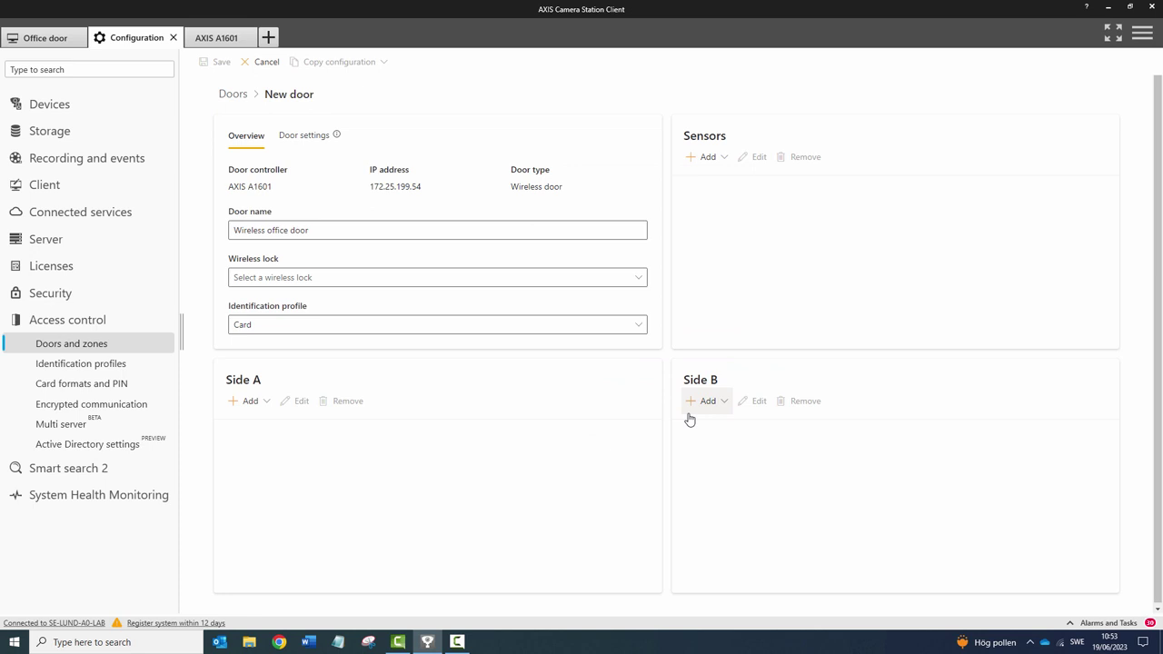
- Assign the Office door wireless lock to the new door and set its identification profile to Card and PIN
click(410, 279)
click(263, 320)
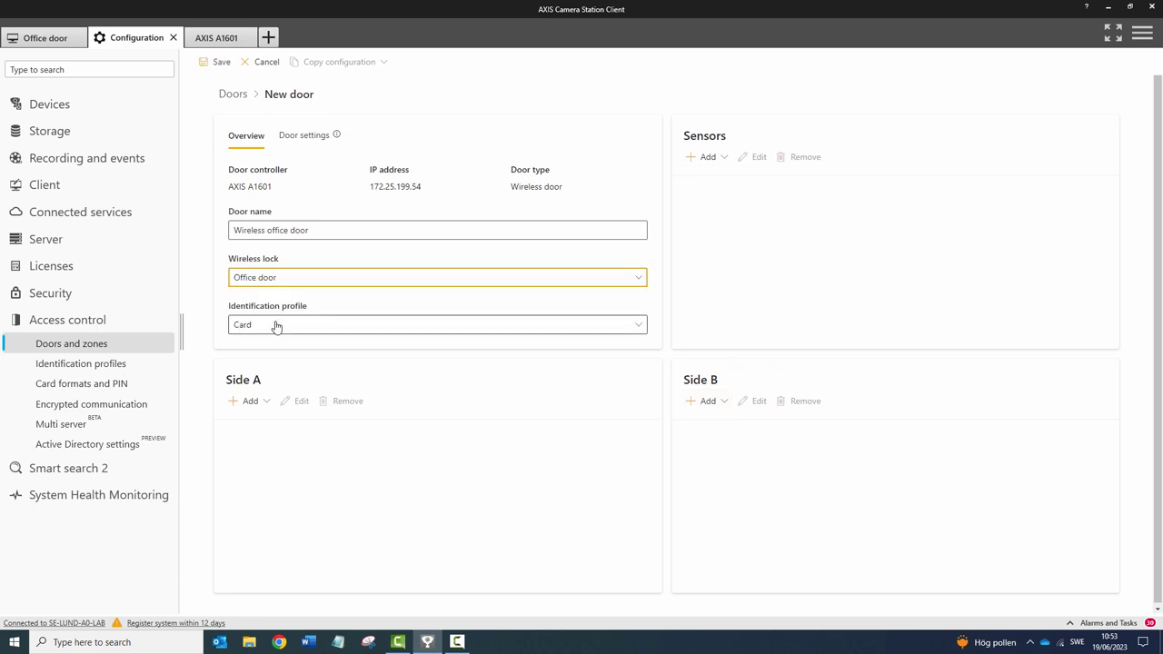
click(275, 324)
click(280, 340)
- Add a wireless reader to side A and door handle detection to side B of the door
click(248, 401)
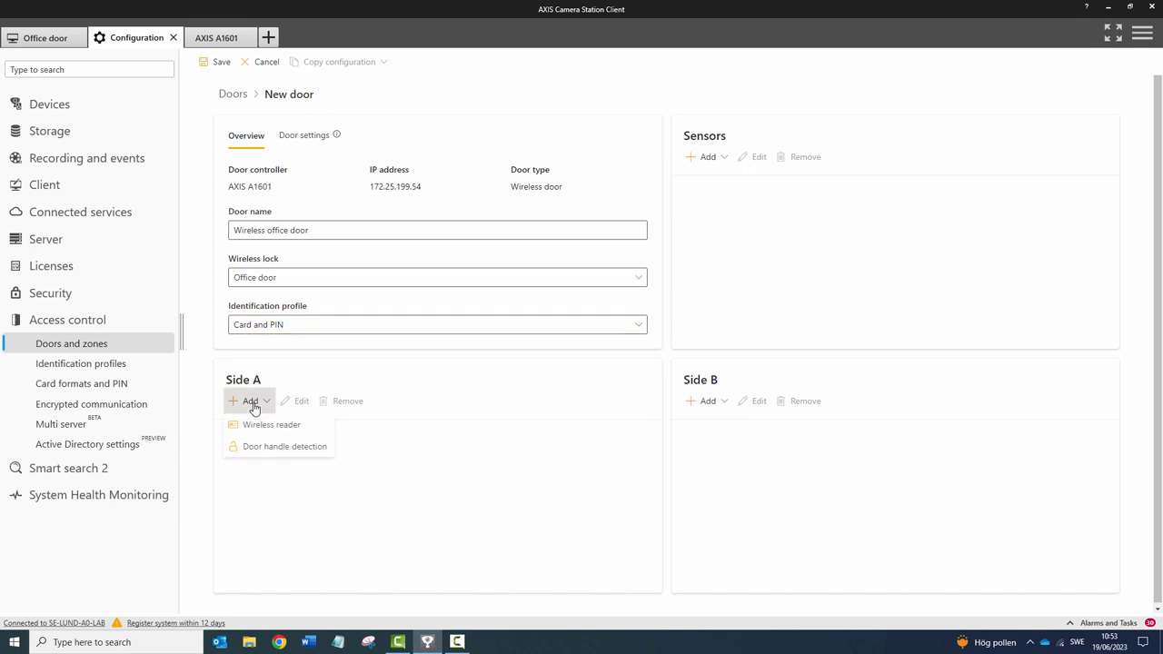
click(258, 429)
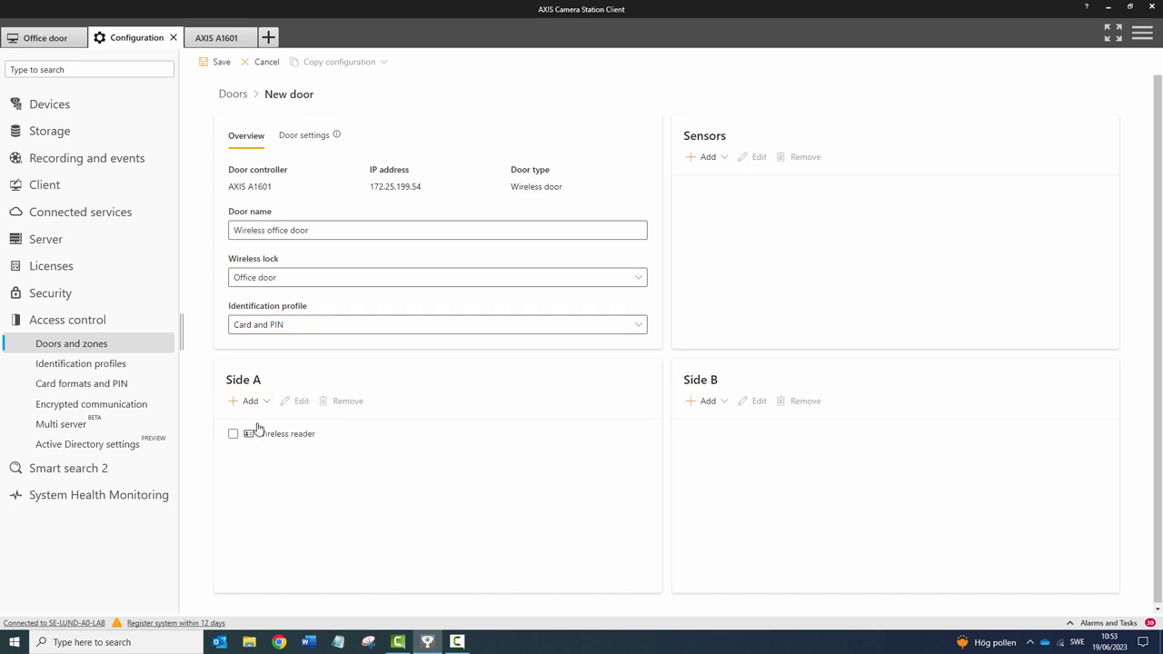
click(704, 157)
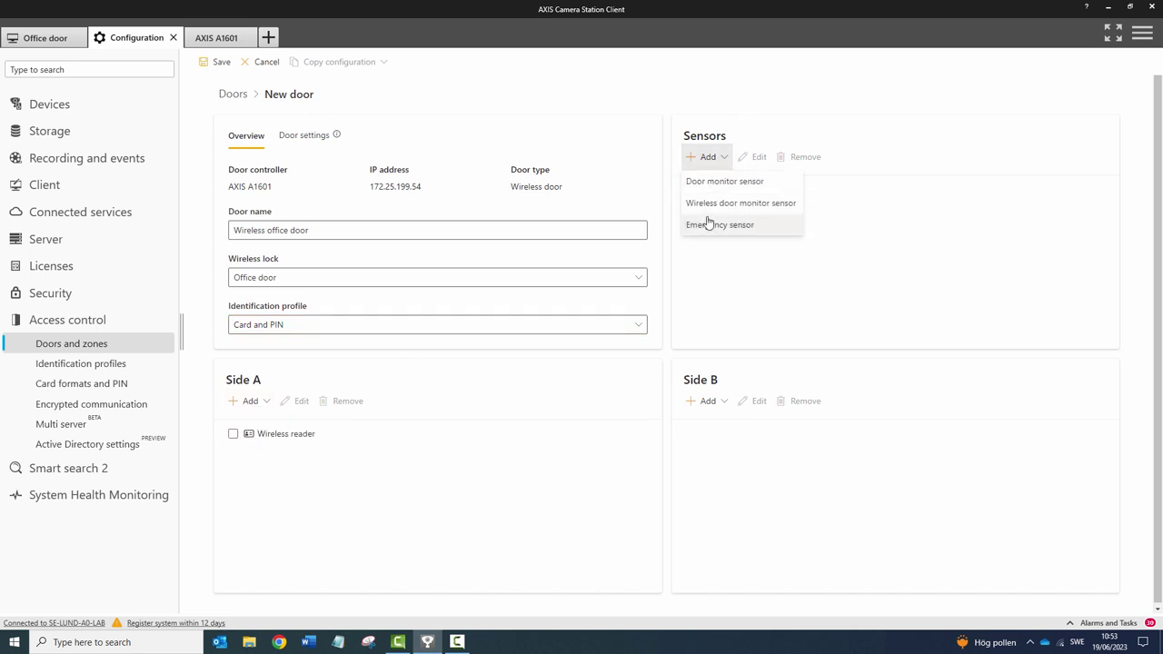
click(707, 401)
click(713, 446)
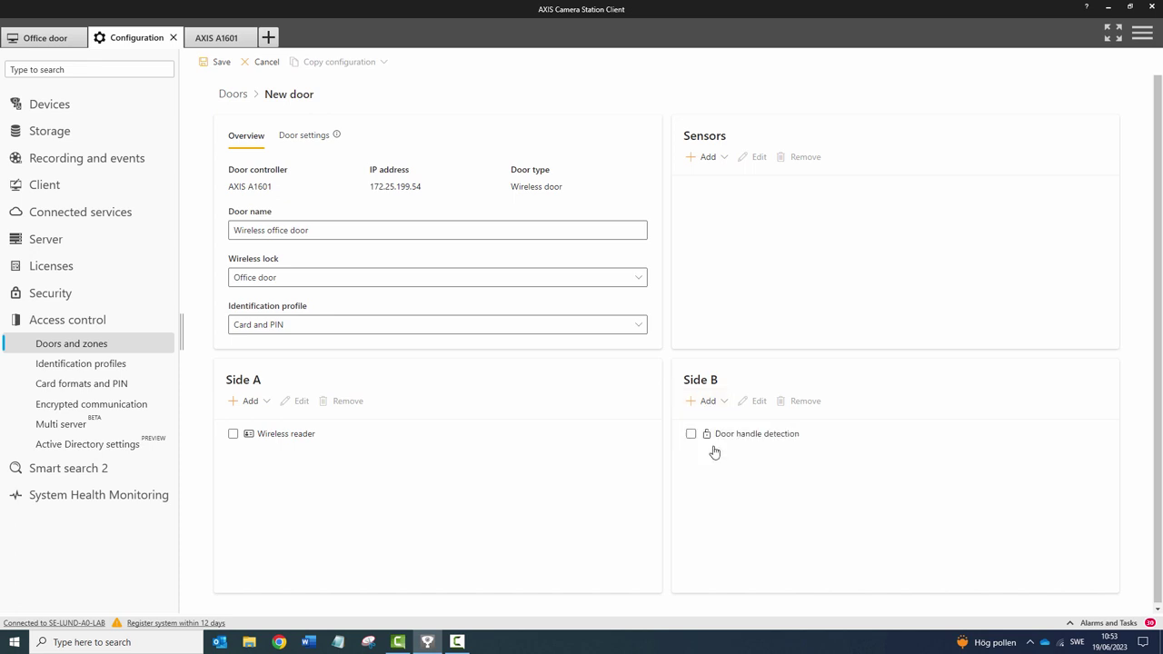
- Check the door's access time settings and save the new door
click(309, 142)
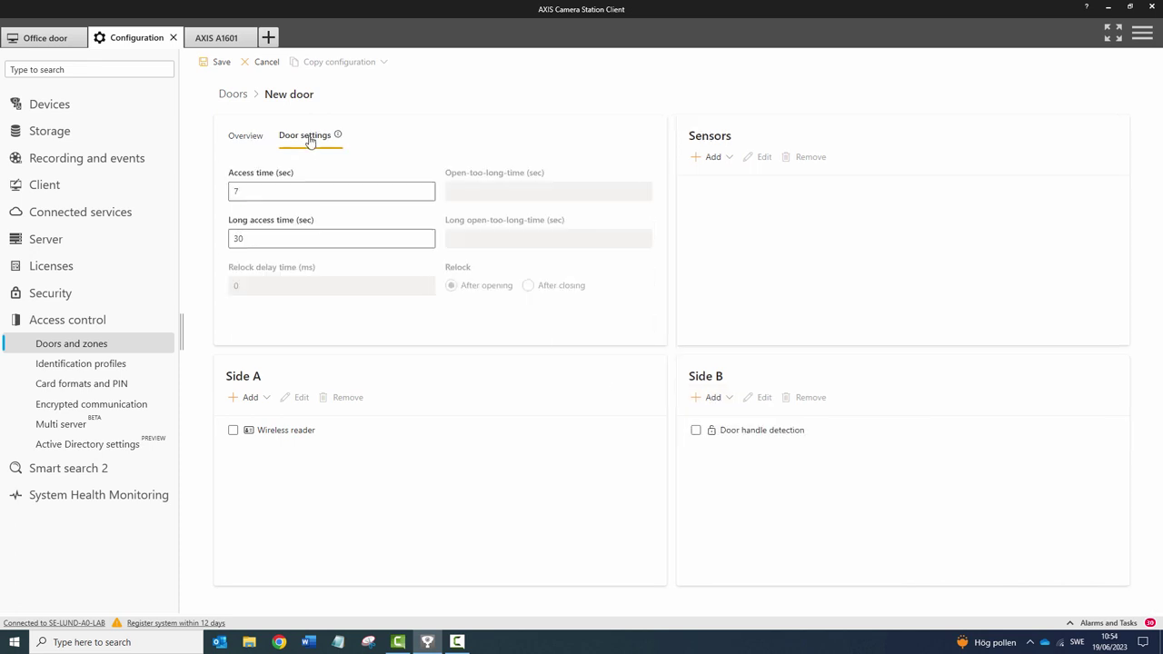
click(219, 65)
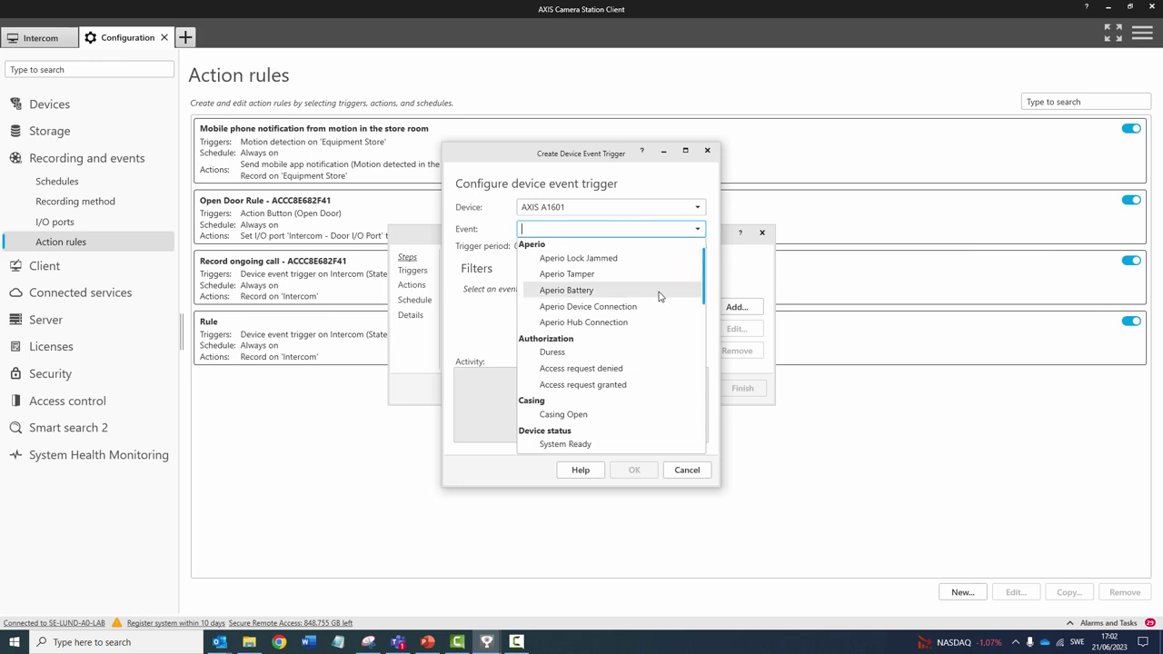
- Configure the AXIS A1601 device event trigger as Aperio Battery for the Office door with battery status Critical
click(660, 291)
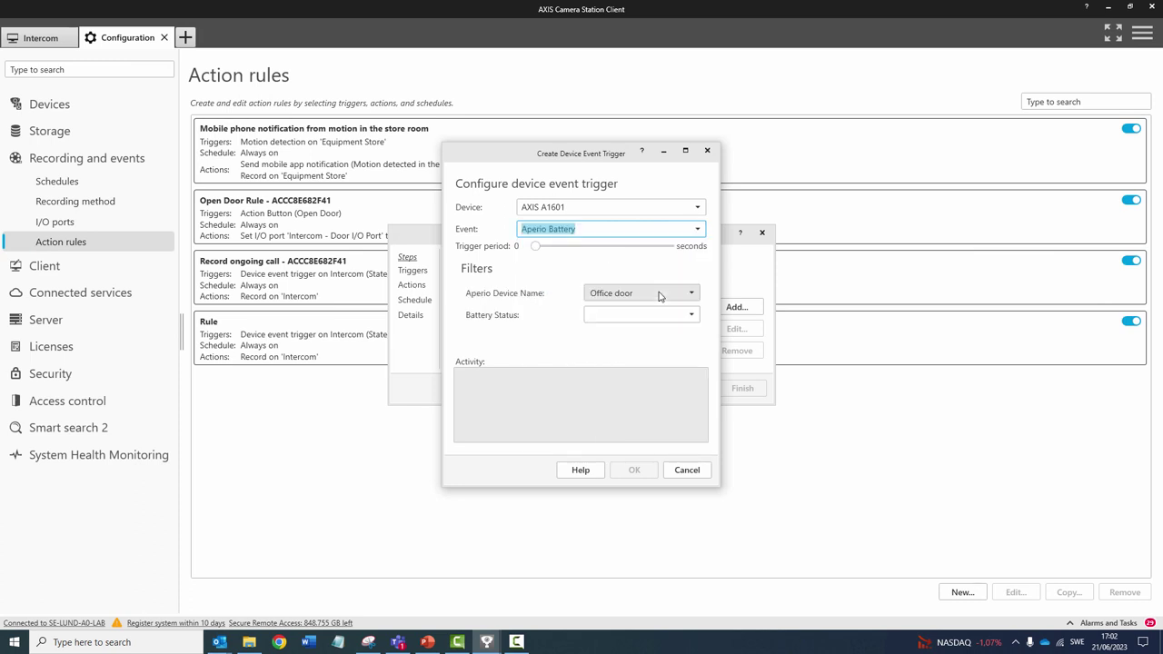
click(688, 316)
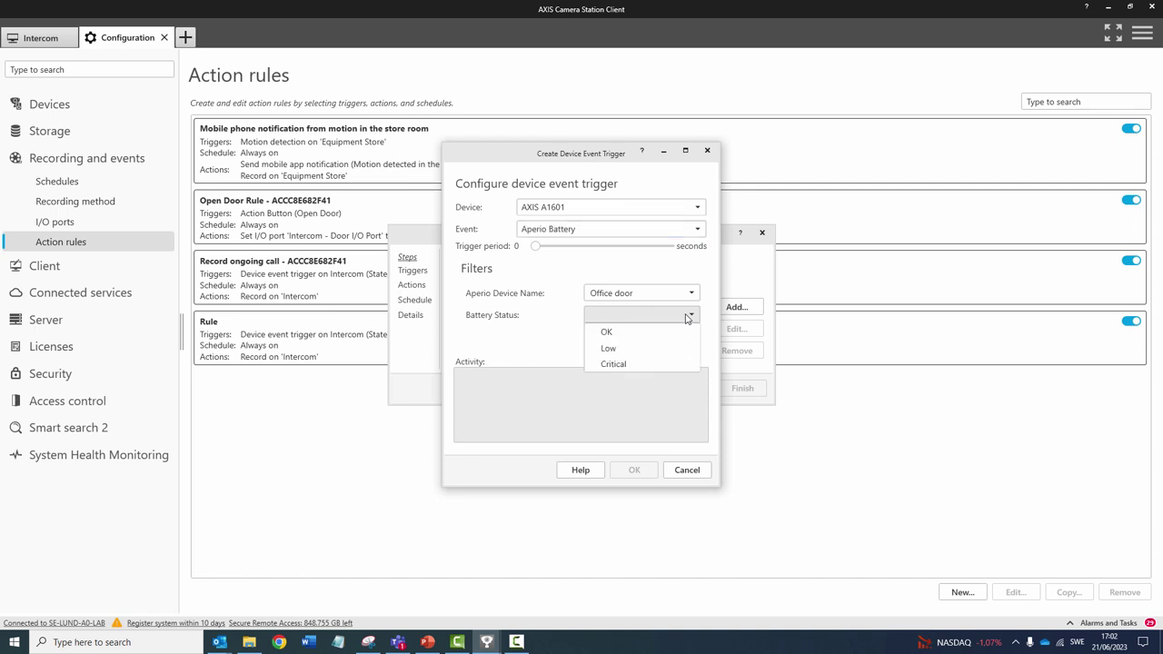
click(675, 366)
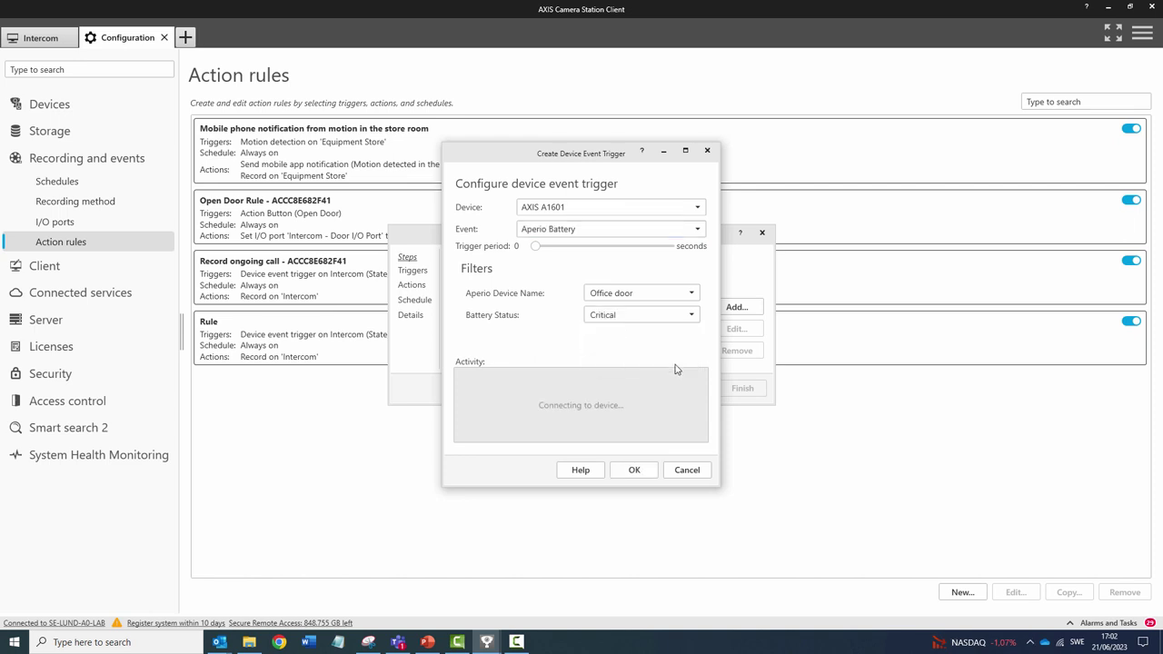
click(634, 470)
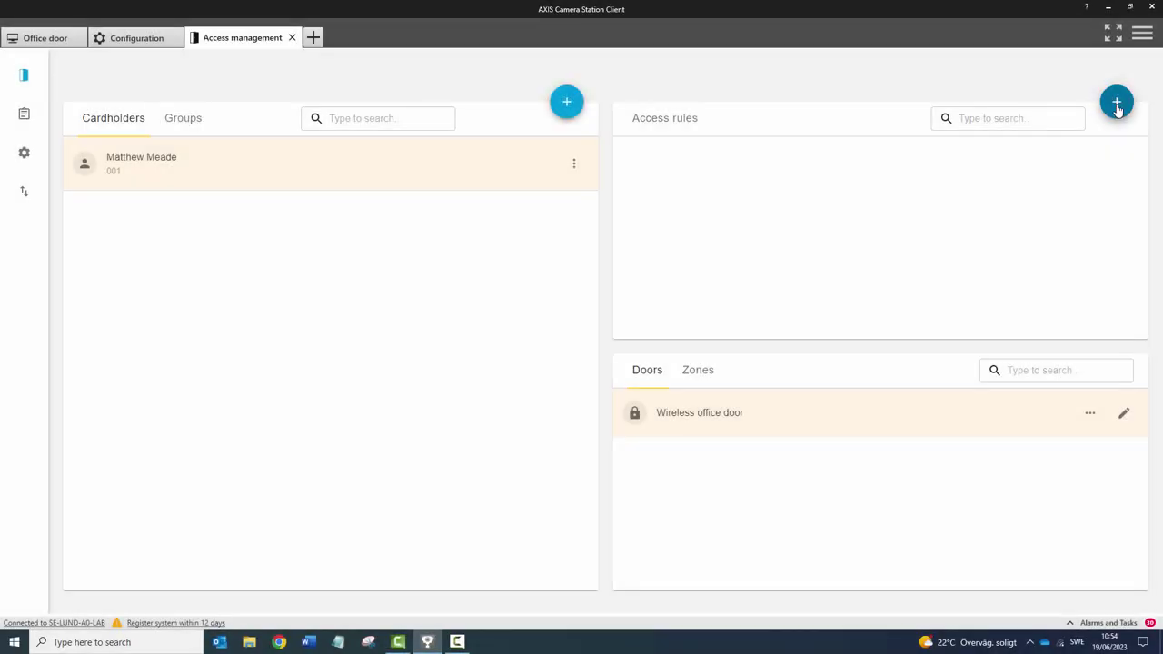
- Create a new access rule and name it Office door
click(1116, 102)
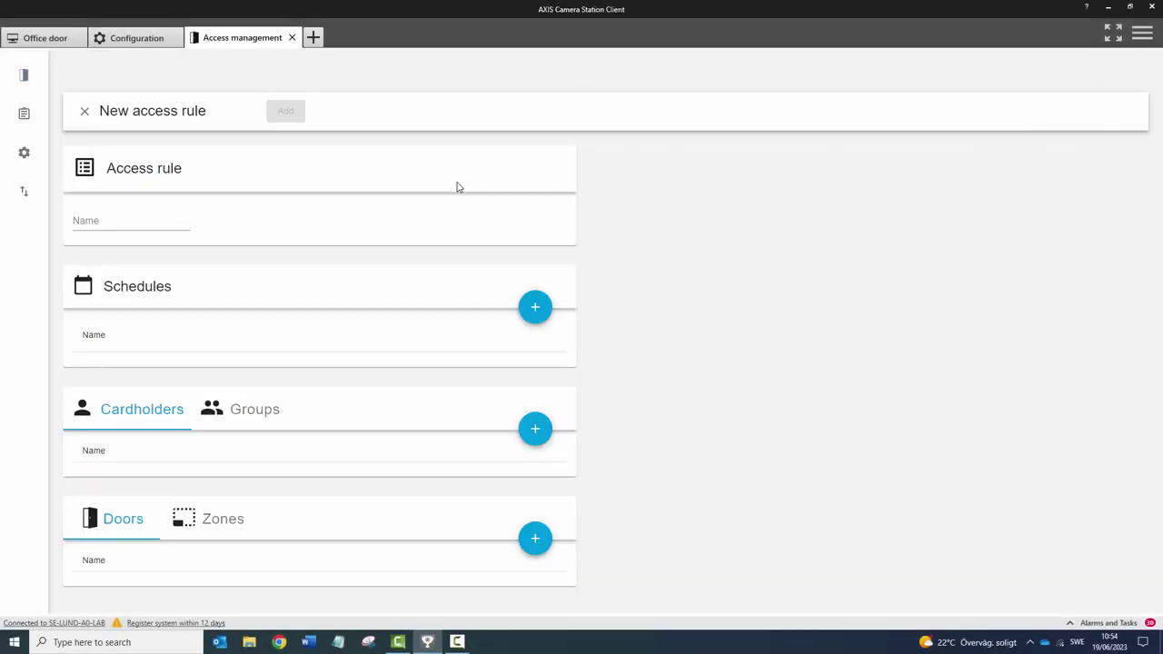
click(142, 218)
text(Office do)
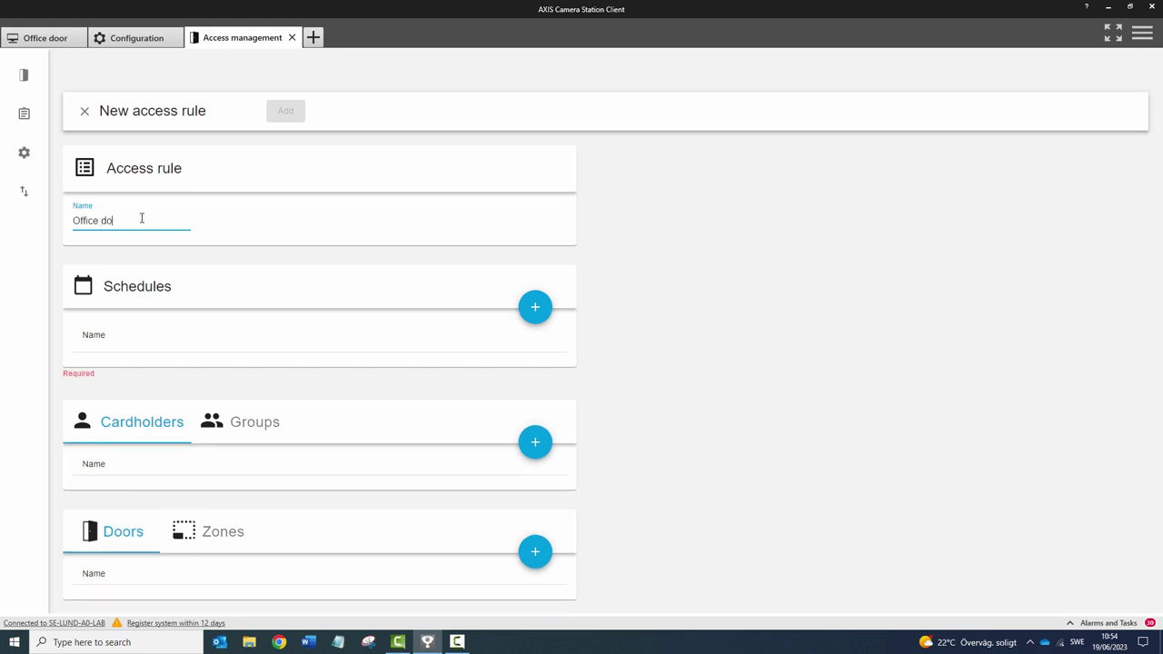
text(or)
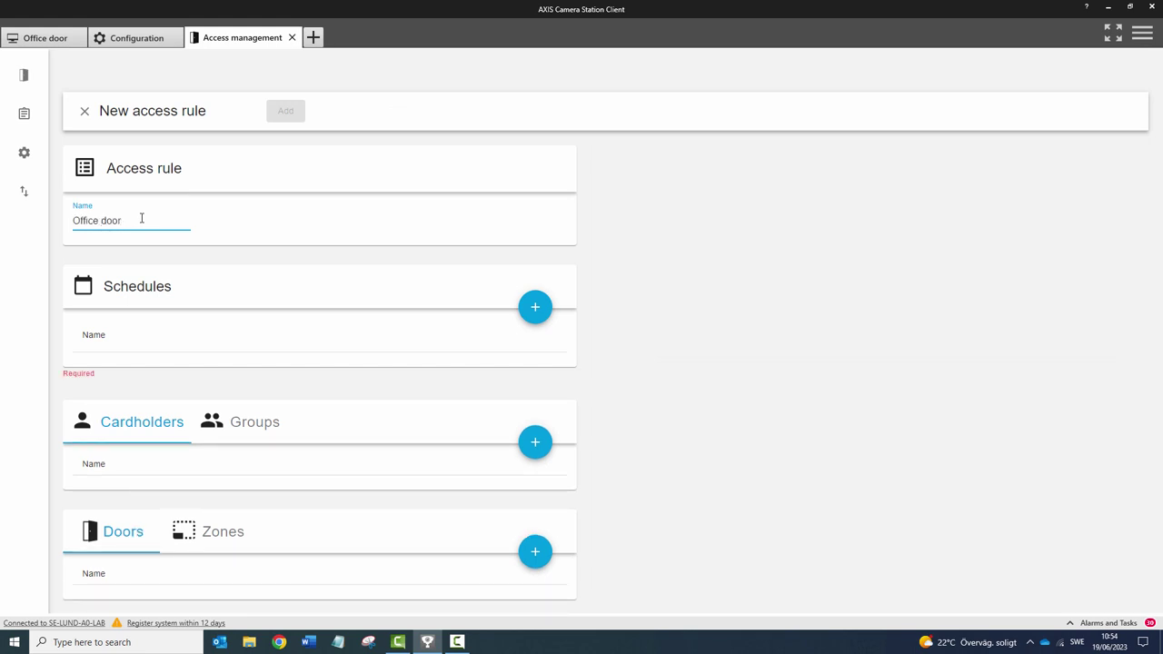
- Add the Always schedule and the existing cardholder to the new access rule
click(534, 307)
click(766, 158)
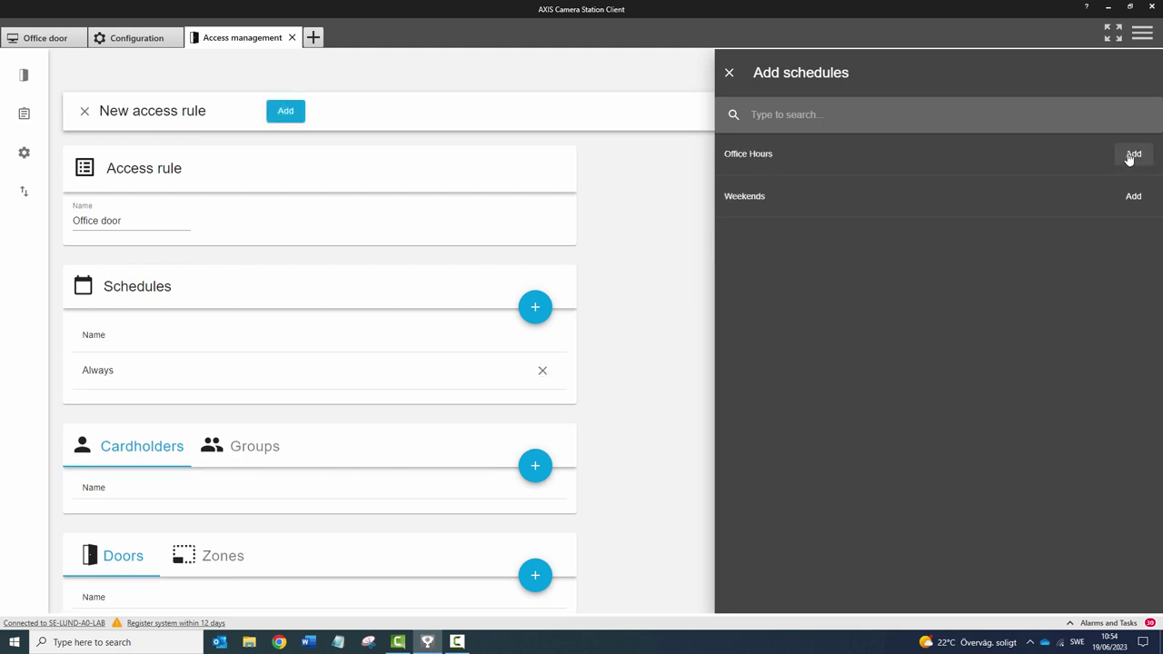
click(657, 210)
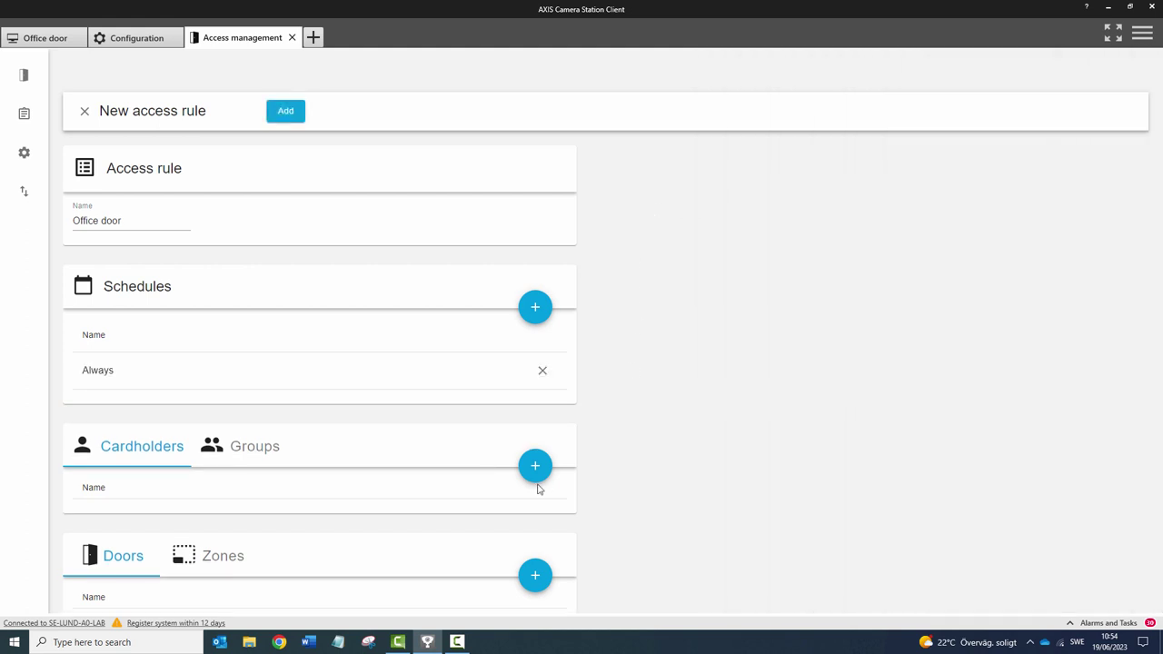
click(535, 468)
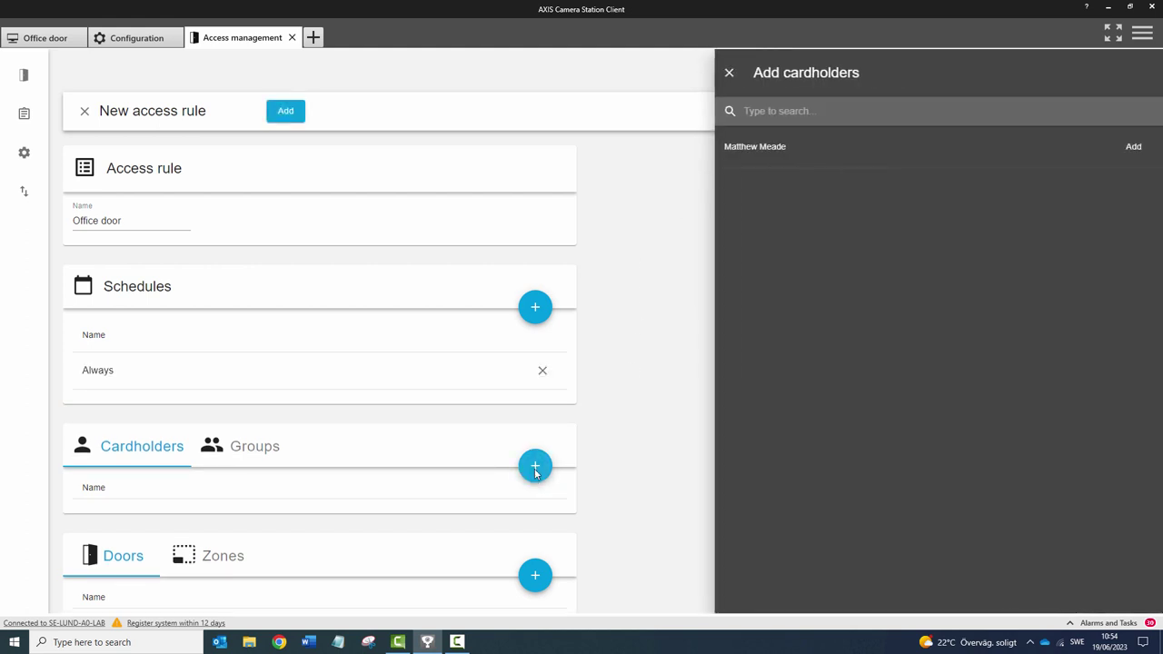
click(1133, 147)
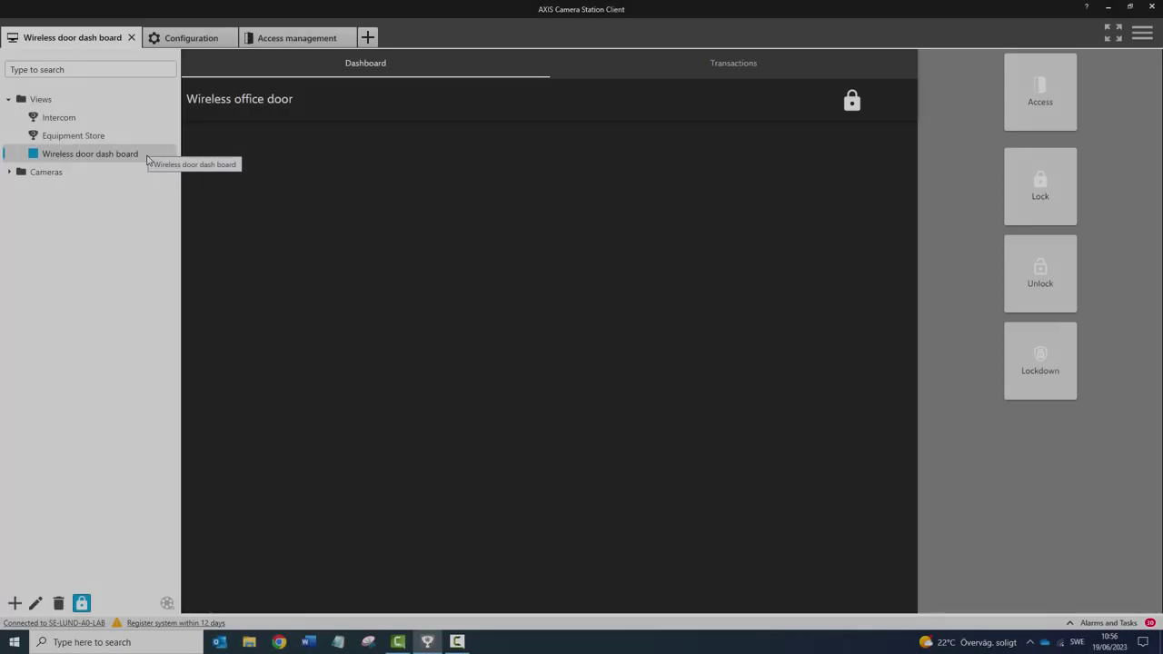